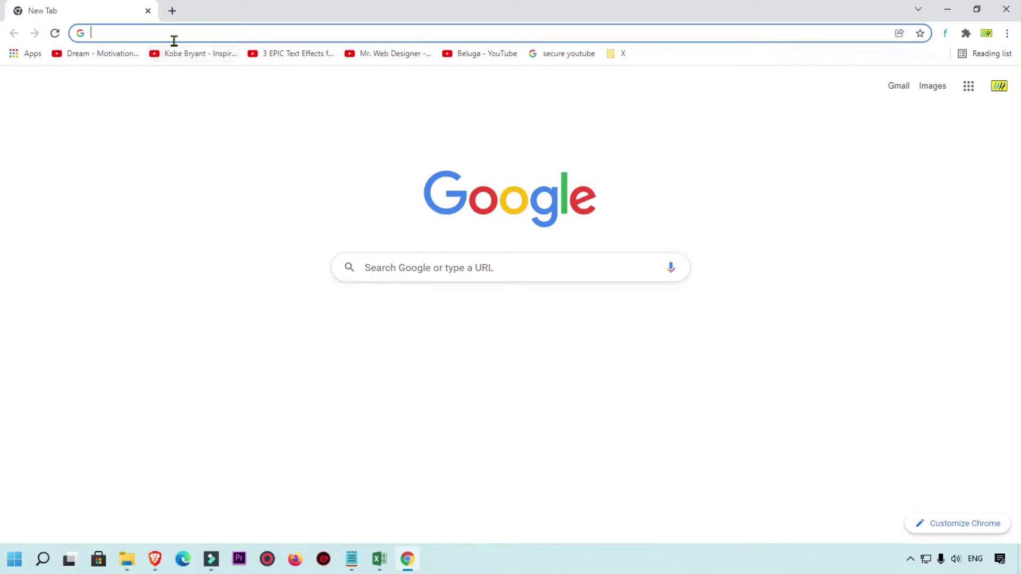
# - Load adobe.com after correcting the adode.com typo, then choose the India regional site
pyautogui.write('adode.com')
pyautogui.press('Return')
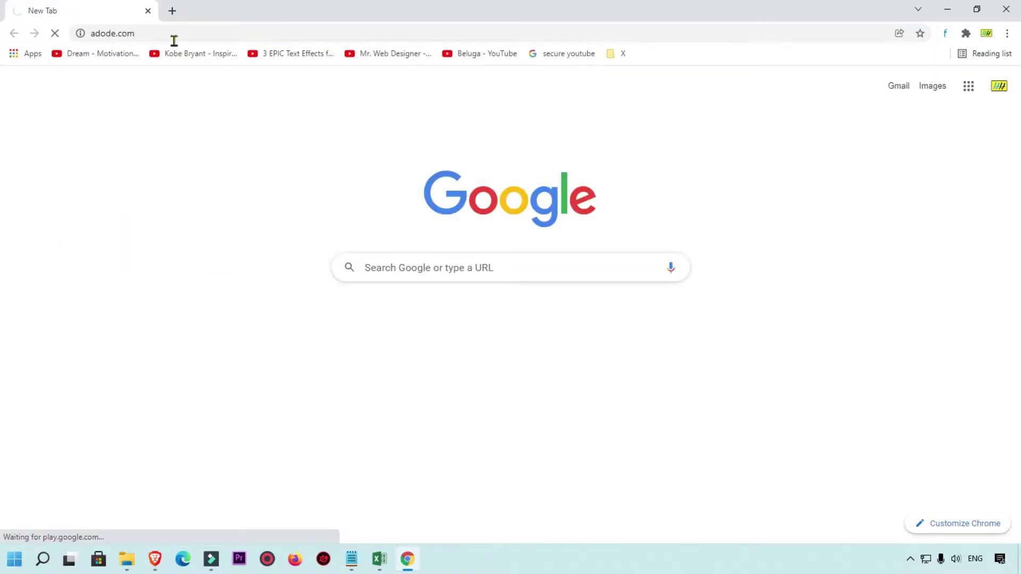
pyautogui.click(173, 41)
pyautogui.write('adobe.com')
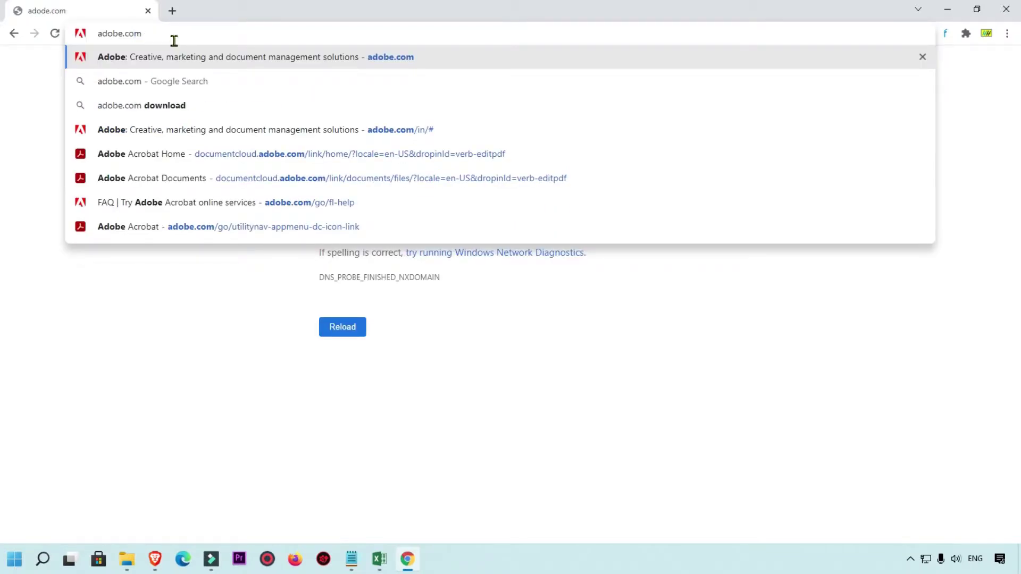
pyautogui.press('Return')
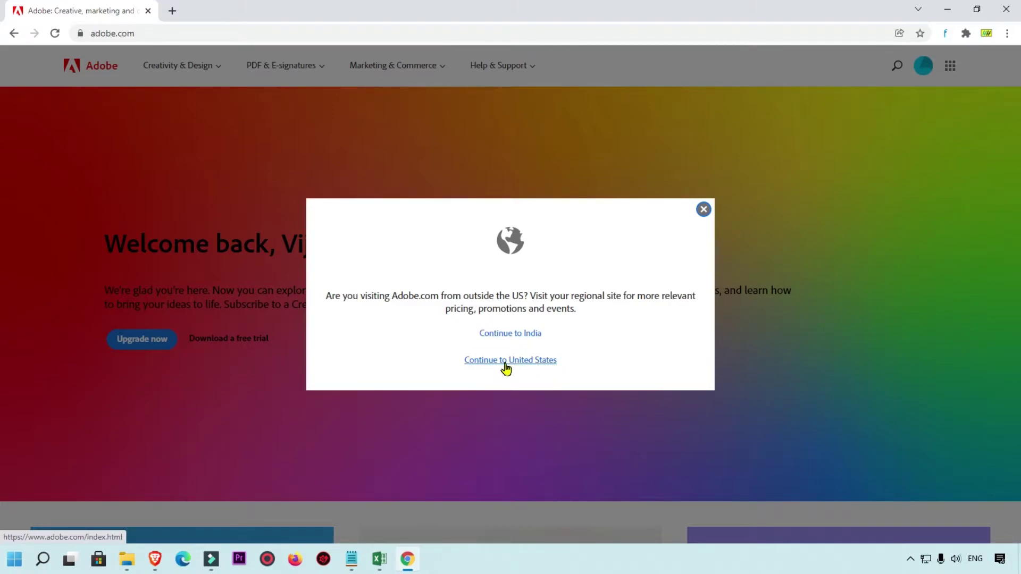
pyautogui.click(513, 335)
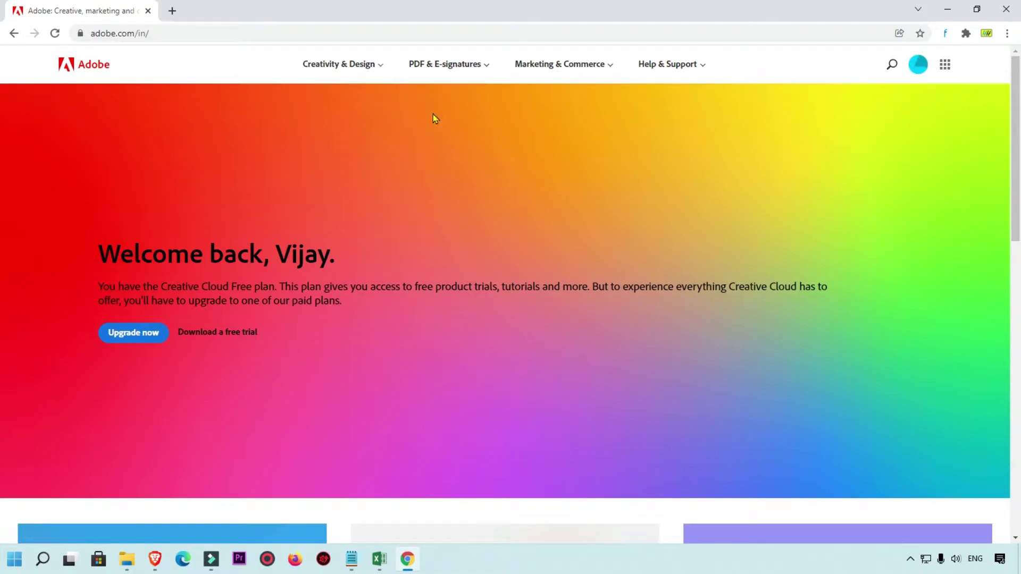
# - Browse the Creativity & Design, PDF & E-signatures and Marketing & Commerce menus, then list Adobe web apps
pyautogui.scroll(-10, 547, 246)
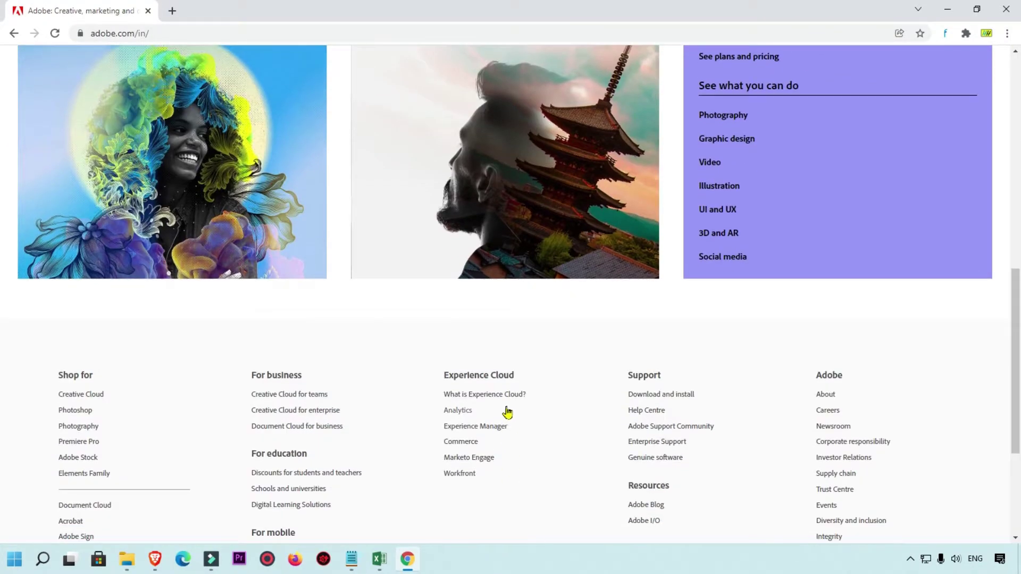
pyautogui.scroll(12, 505, 414)
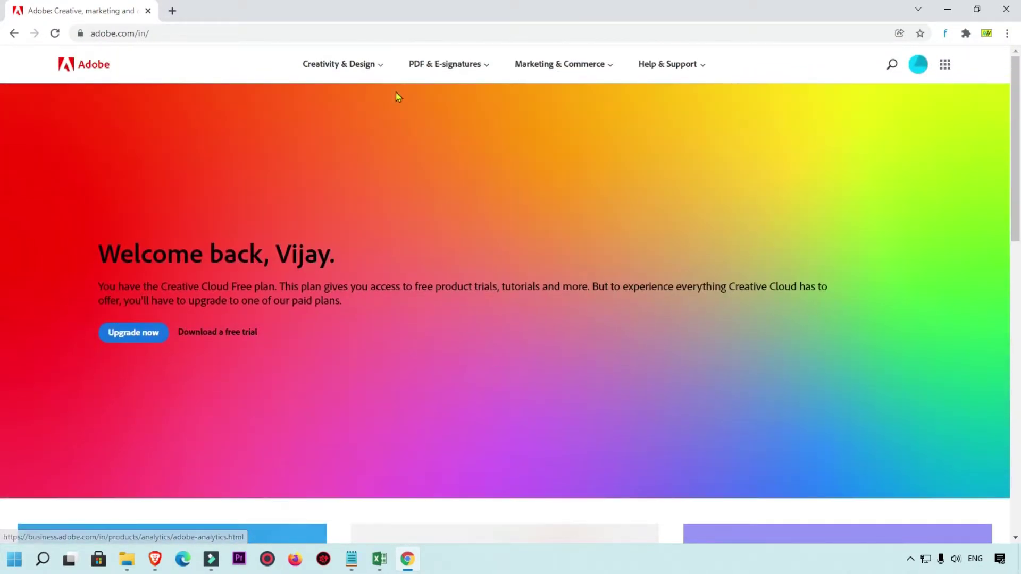
pyautogui.click(381, 64)
pyautogui.click(487, 67)
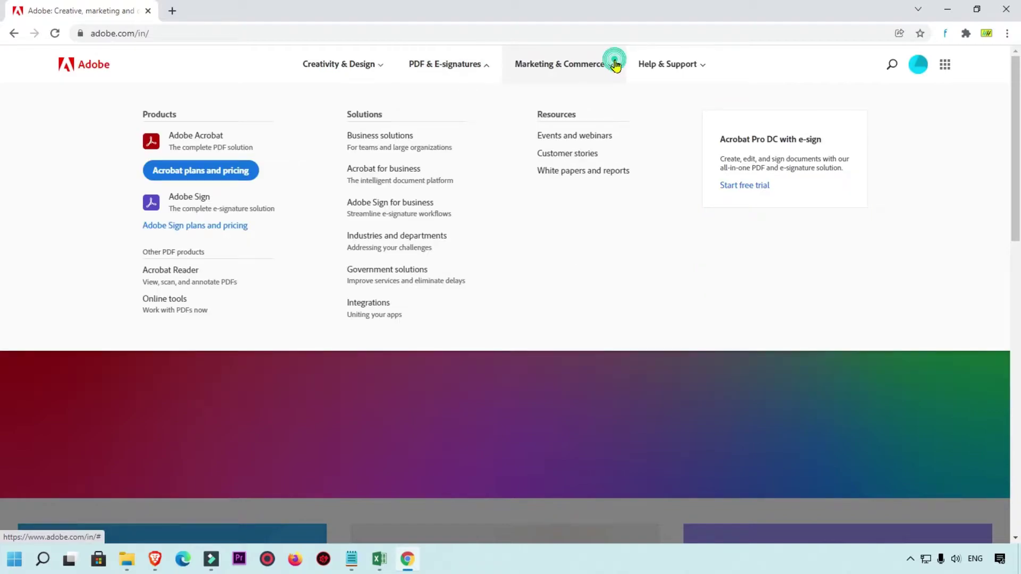
pyautogui.click(613, 64)
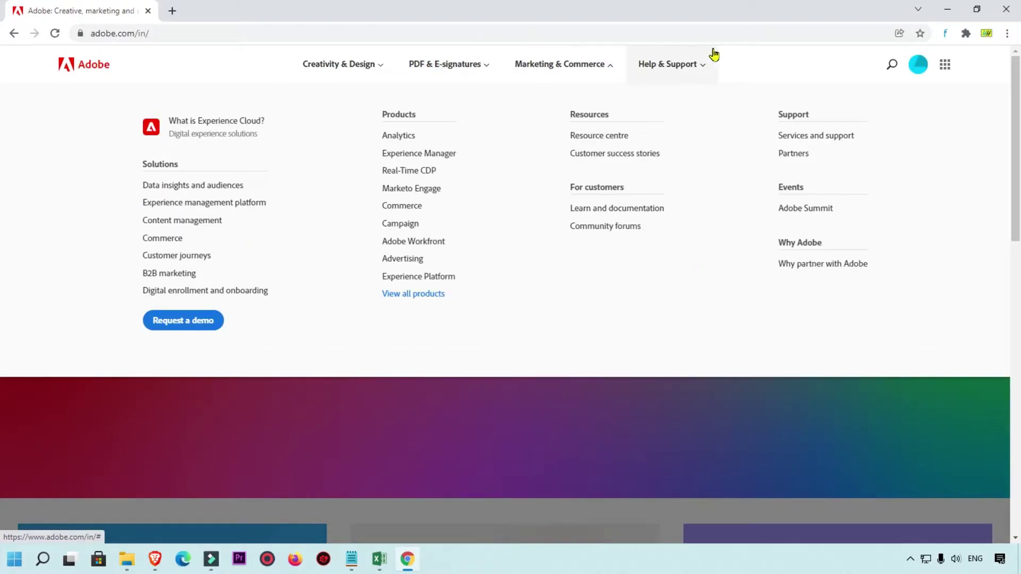
pyautogui.click(782, 63)
pyautogui.click(945, 64)
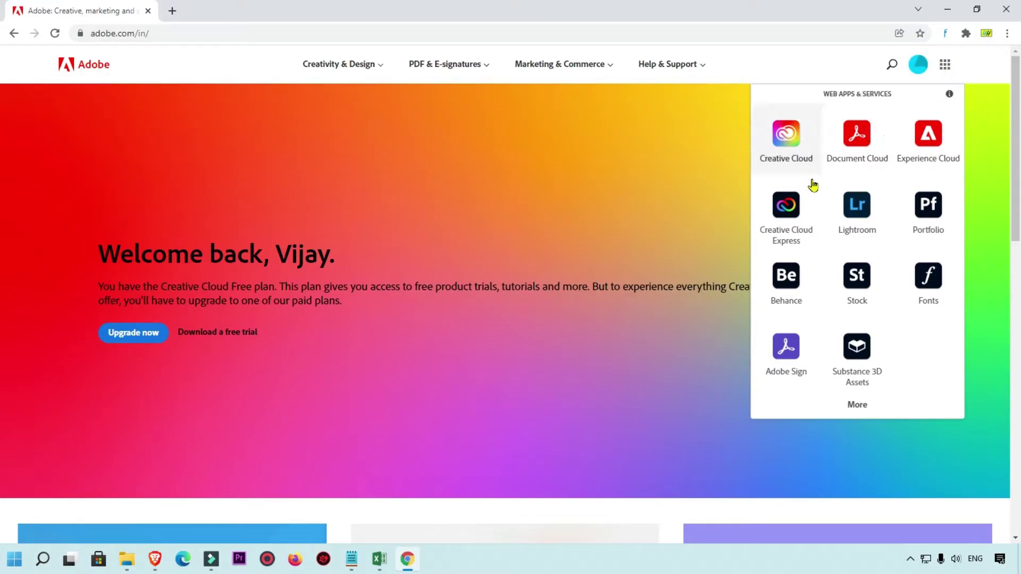
# - Open Document Cloud, upload New Doc from the file picker, and open New Doc.doc from Recent
pyautogui.click(861, 145)
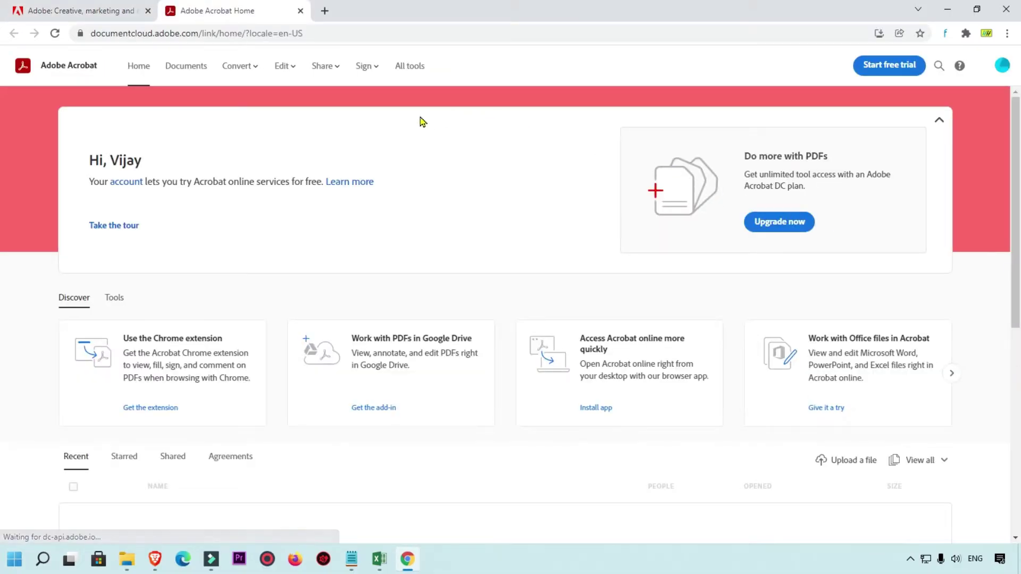
pyautogui.scroll(-5, 562, 342)
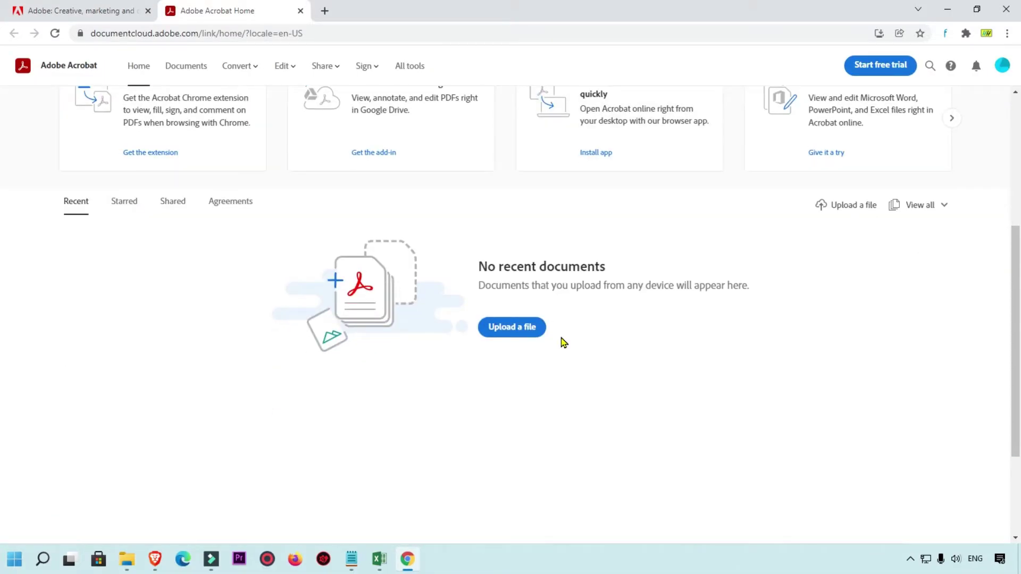
pyautogui.click(824, 208)
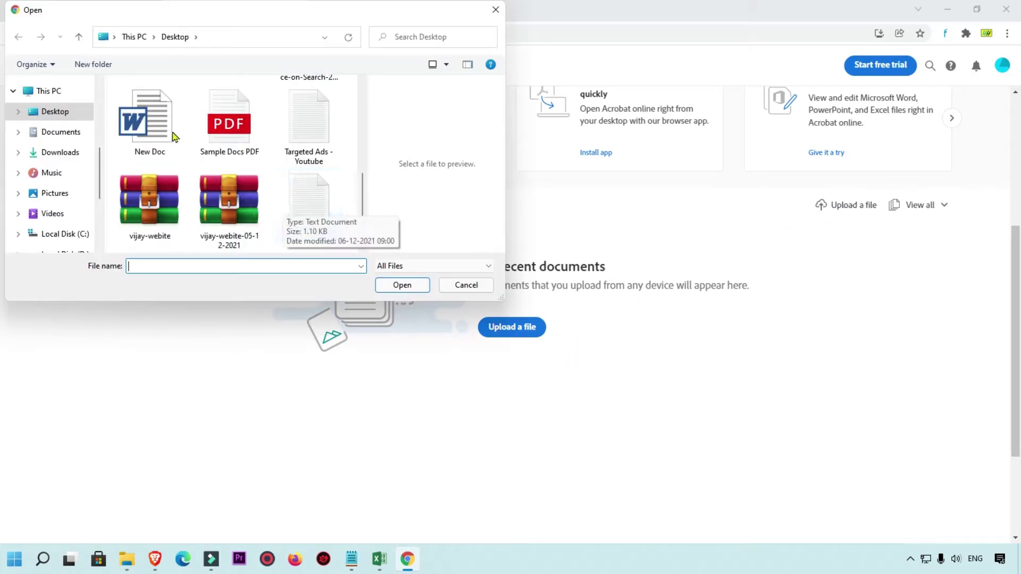
pyautogui.click(219, 127)
pyautogui.click(305, 209)
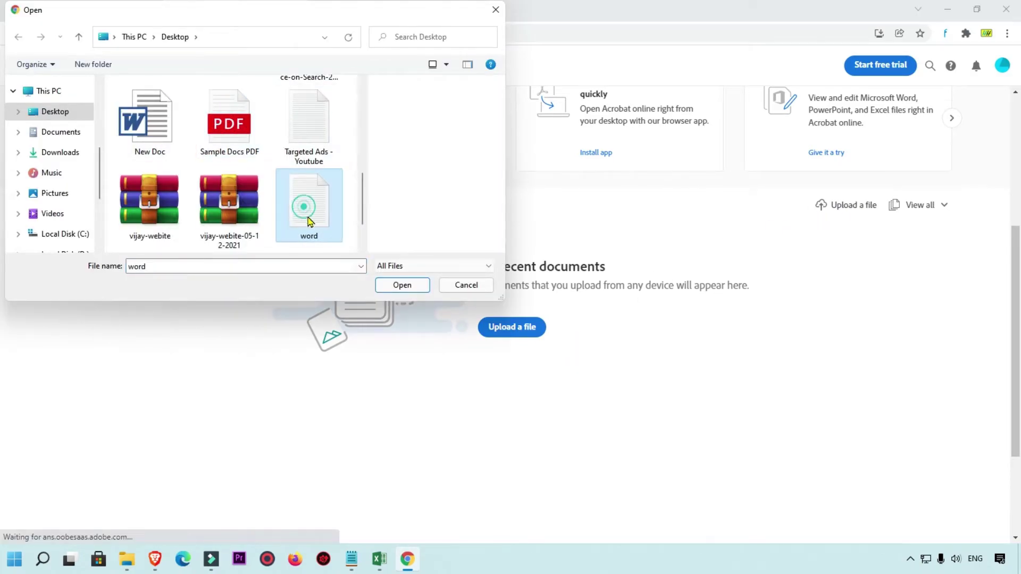
pyautogui.click(169, 153)
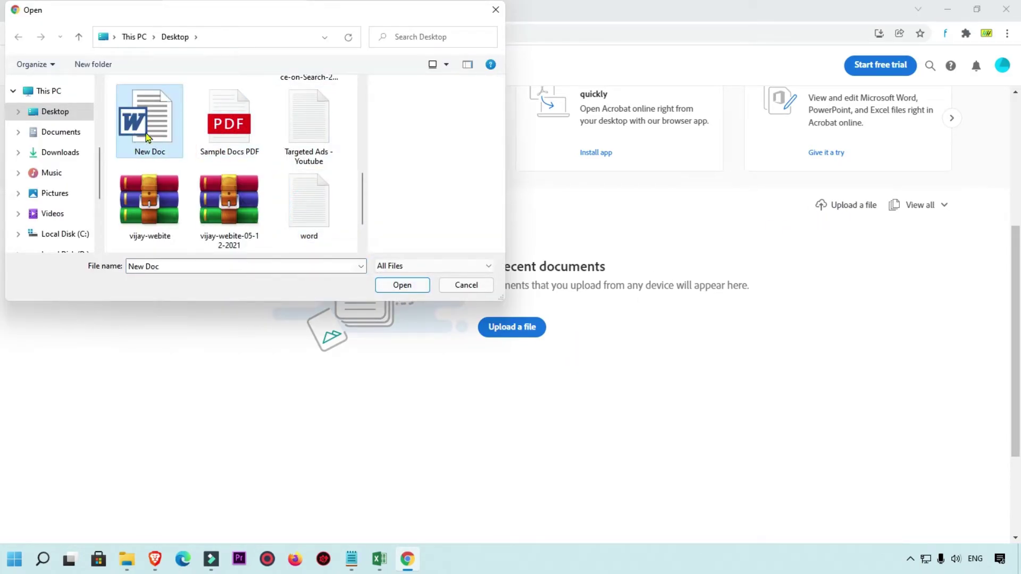
pyautogui.click(399, 287)
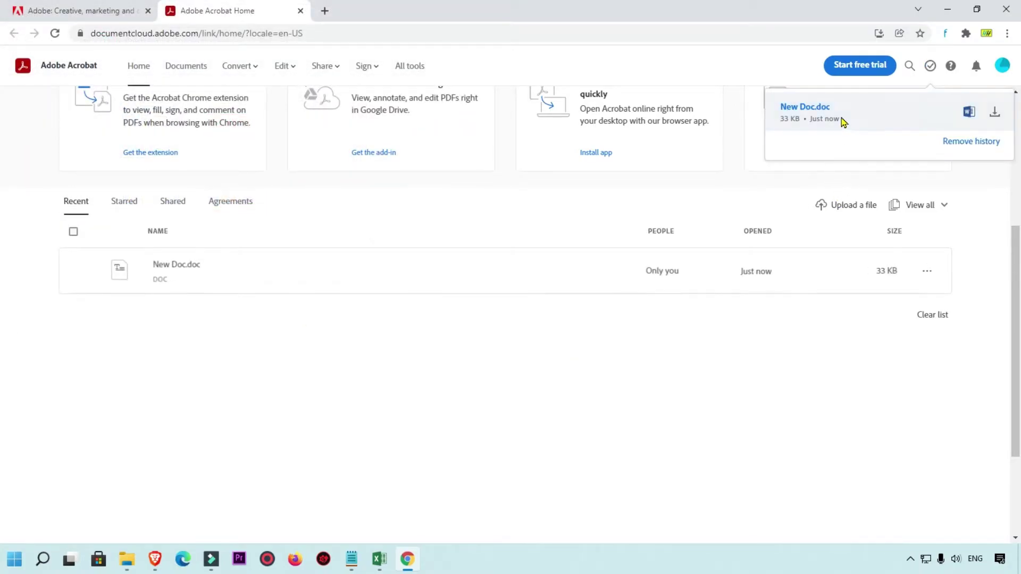
pyautogui.moveTo(143, 276)
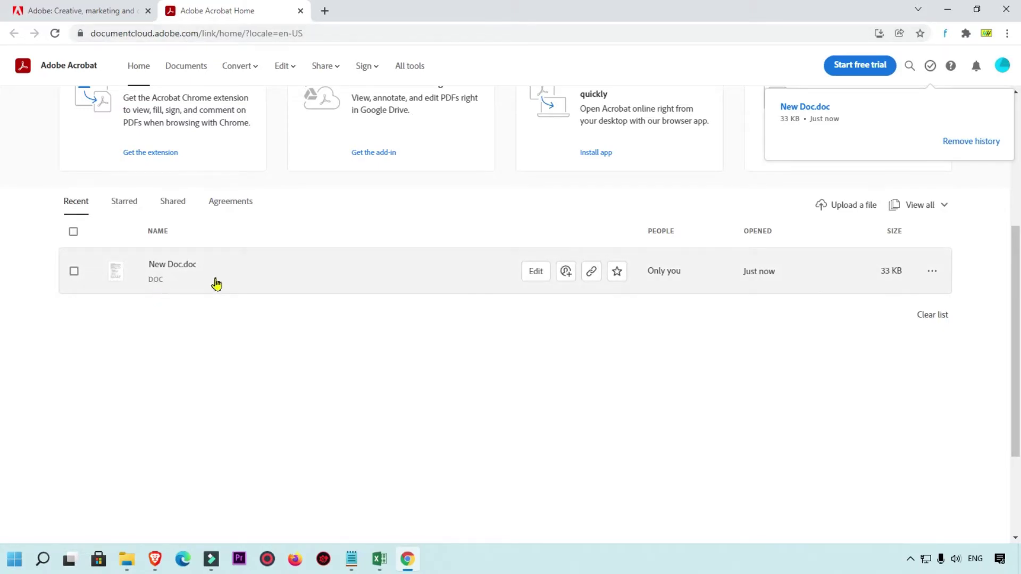
pyautogui.click(234, 275)
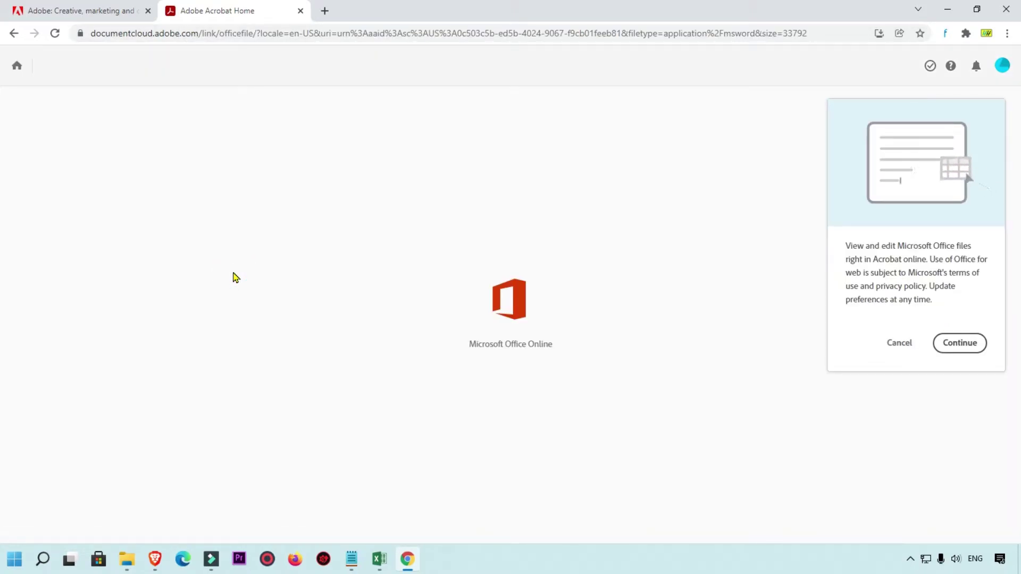
# - Accept the Office for web terms, scroll through New Doc.doc, then go back to Acrobat Home
pyautogui.click(948, 344)
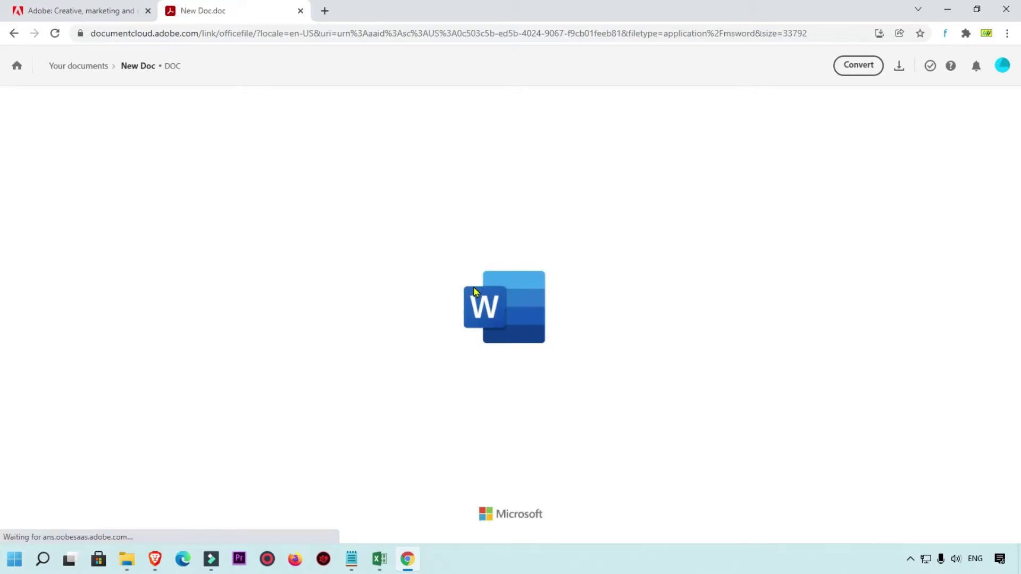
pyautogui.scroll(-5, 433, 266)
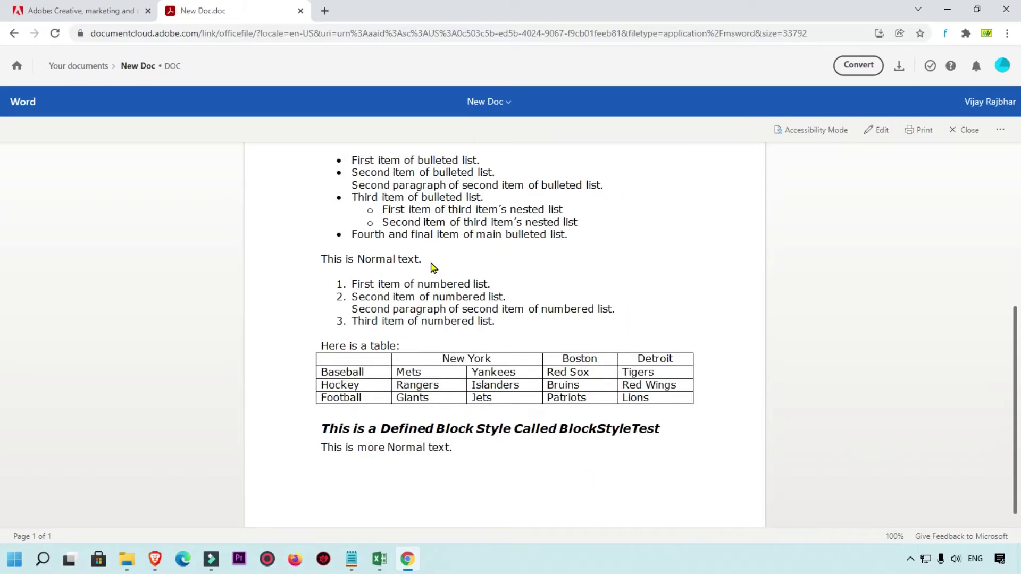
pyautogui.scroll(5, 433, 267)
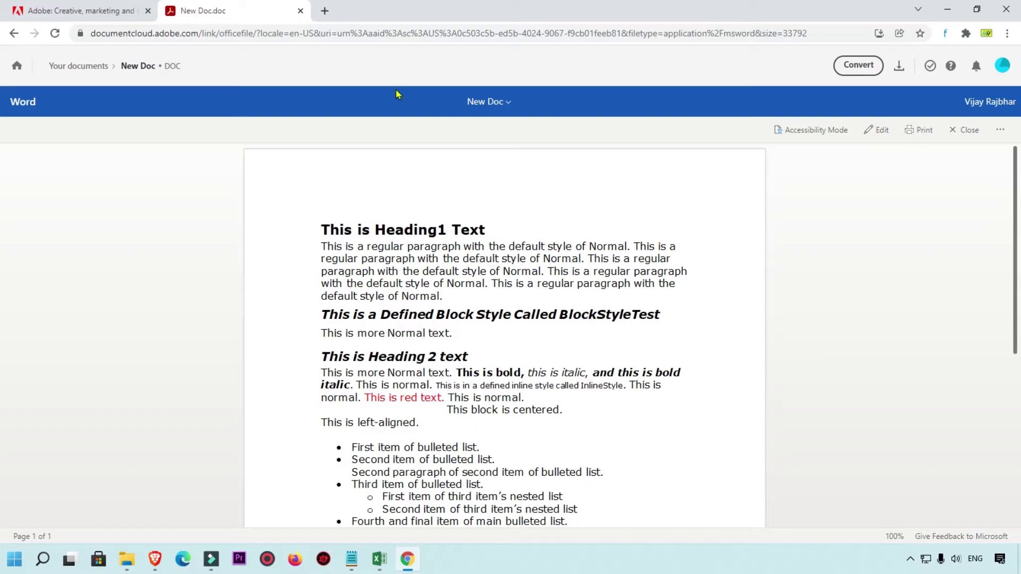
pyautogui.click(14, 33)
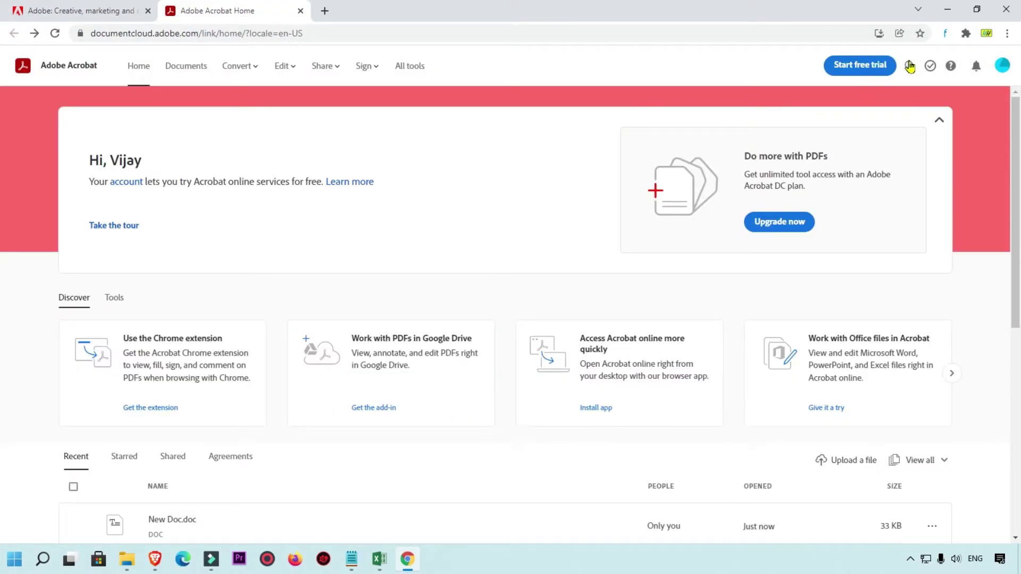
# - Return to the Acrobat Home page by way of the All tools page
pyautogui.click(1002, 65)
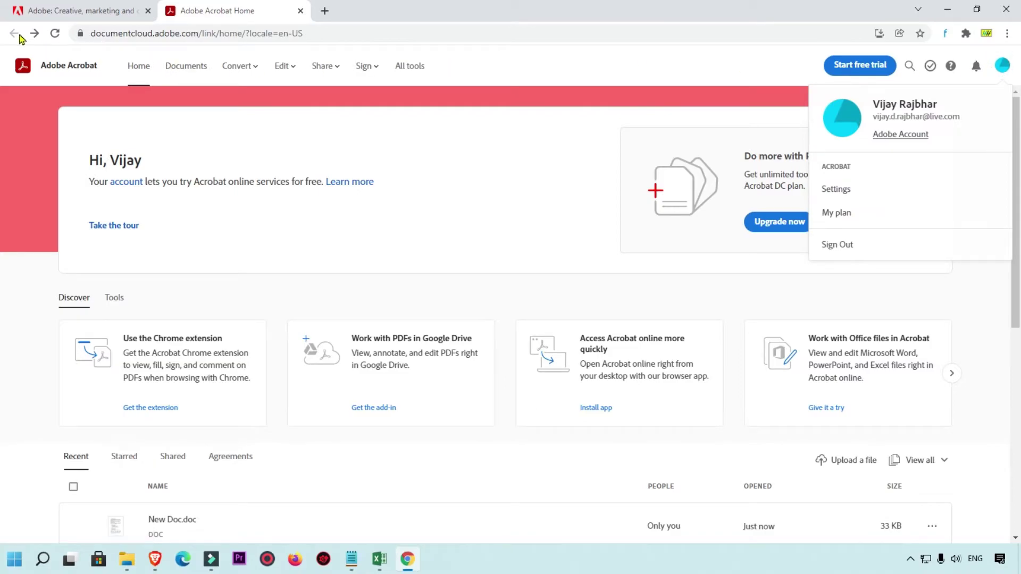
pyautogui.click(410, 66)
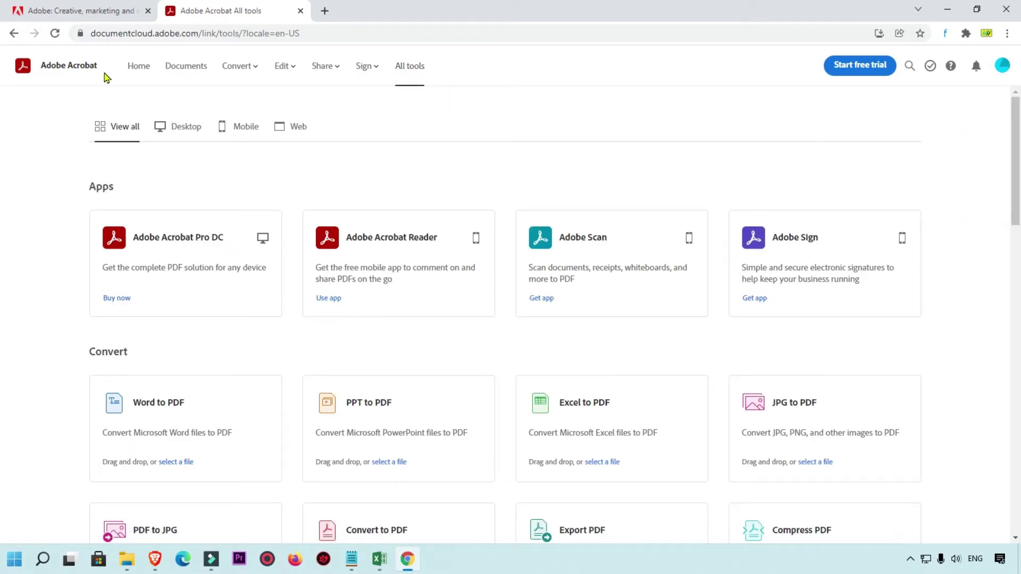
pyautogui.click(129, 69)
# - Upload word.txt from the desktop, then sign out of the Adobe account
pyautogui.scroll(-3, 708, 334)
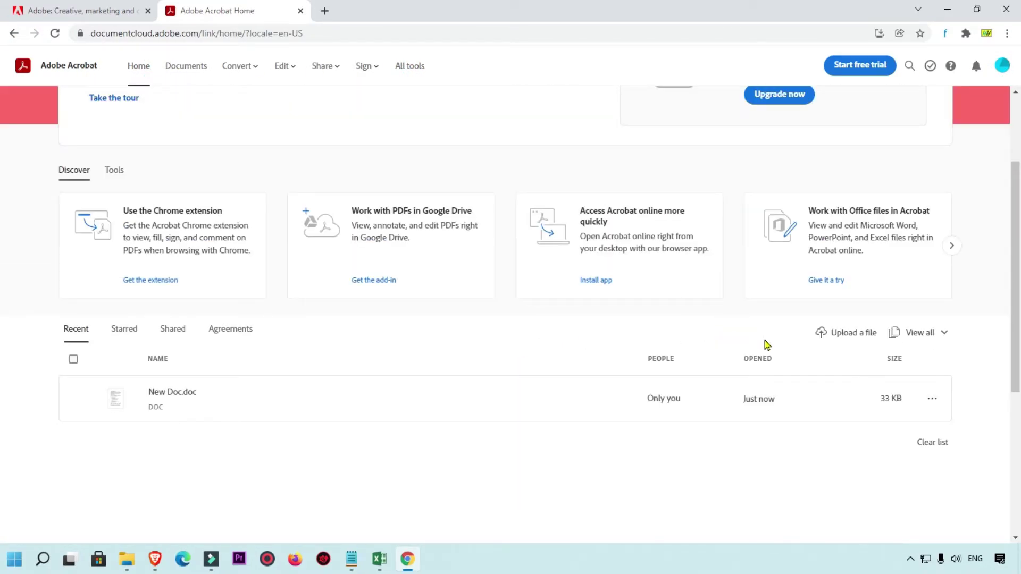
pyautogui.click(850, 336)
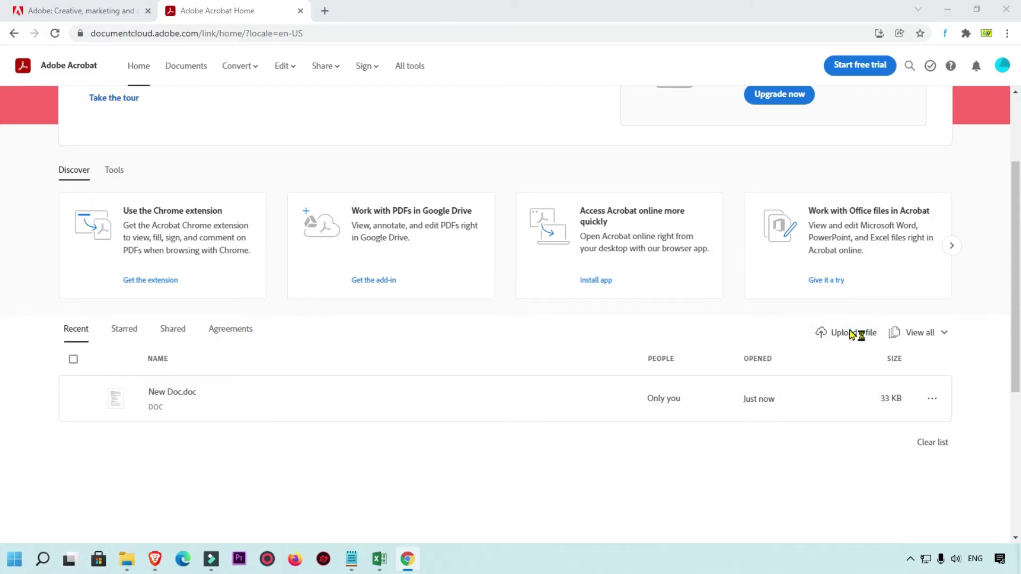
pyautogui.scroll(-3, 320, 207)
pyautogui.doubleClick(307, 139)
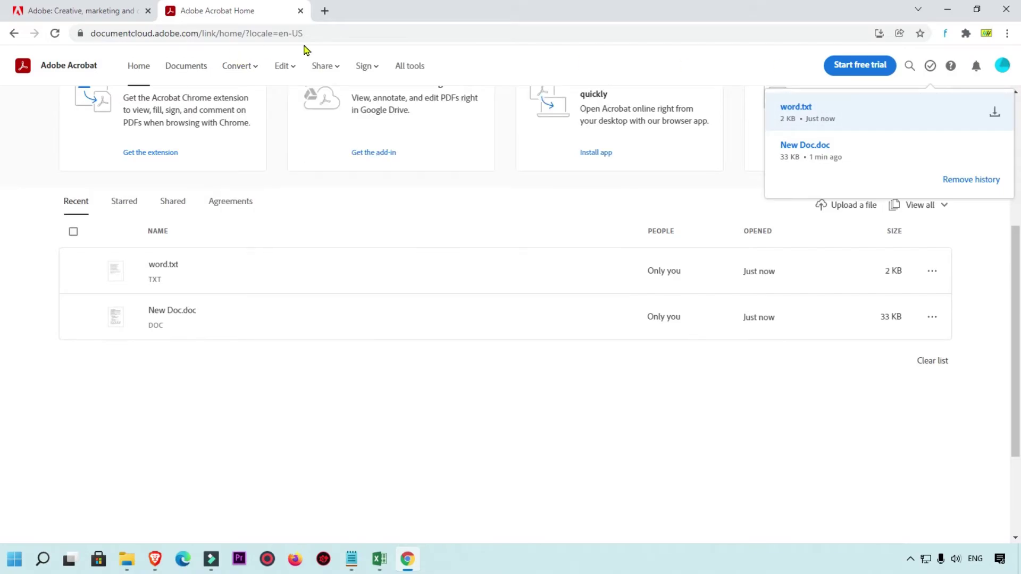
pyautogui.click(1003, 66)
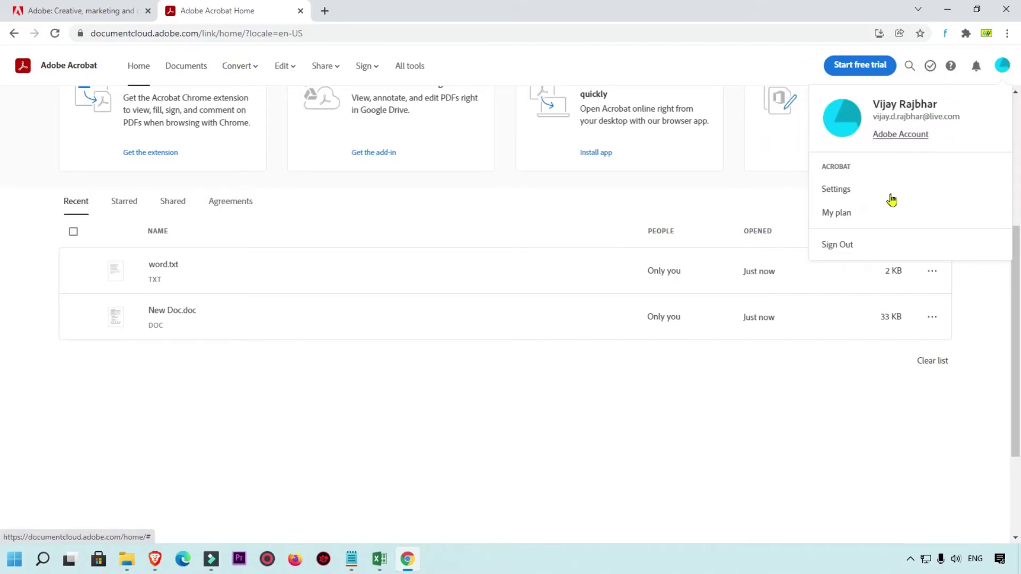
pyautogui.click(843, 244)
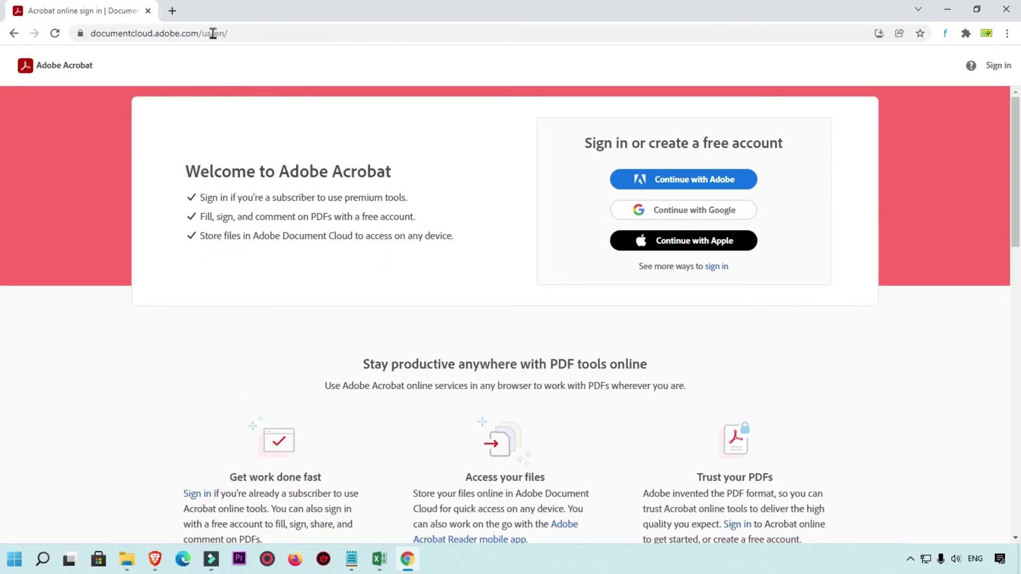
# - In a new tab, load adobe.com, continue to the India site, and sign in with the account e-mail
pyautogui.click(169, 11)
pyautogui.write('adobe')
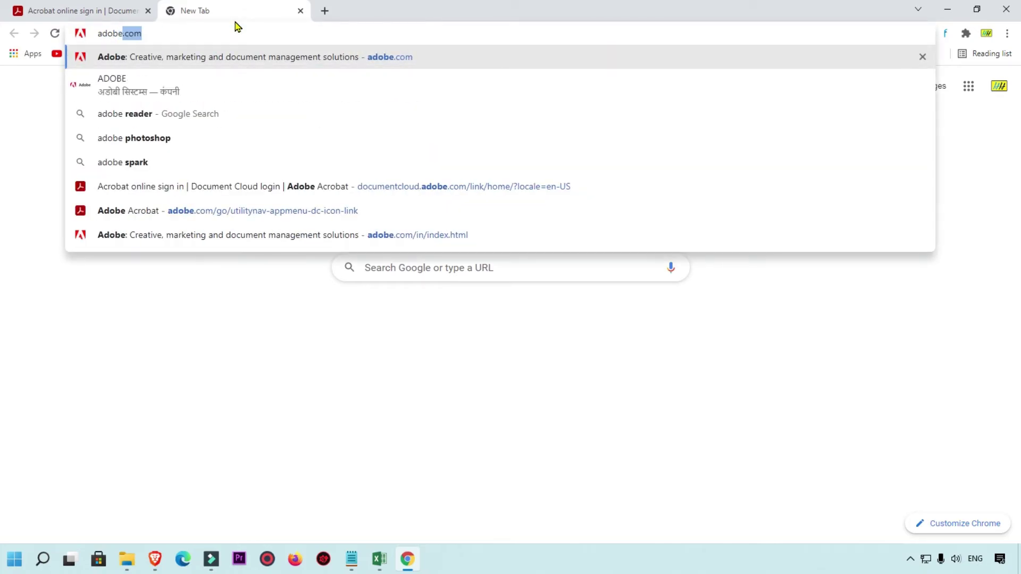
pyautogui.press('Return')
pyautogui.click(148, 11)
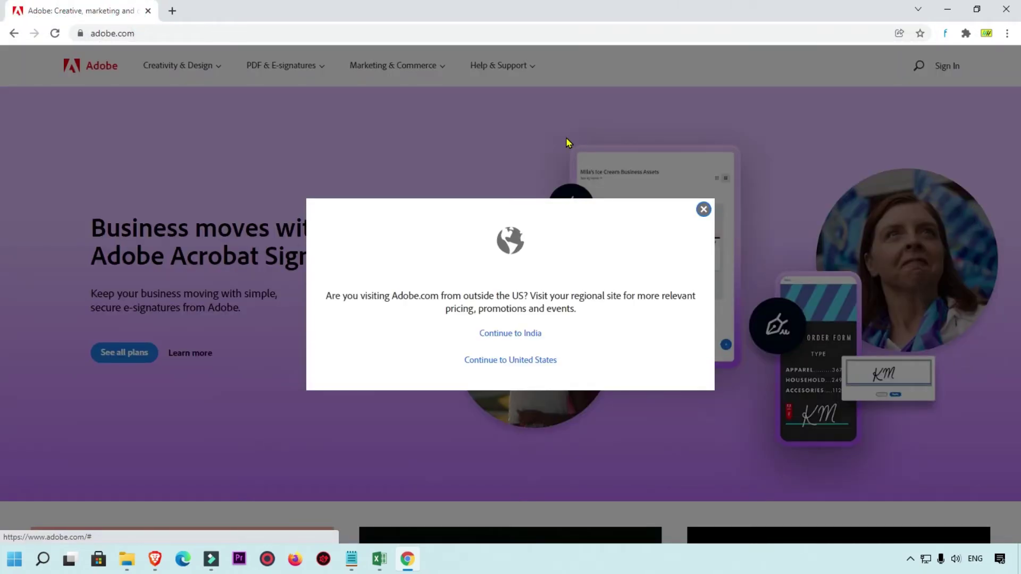
pyautogui.click(513, 335)
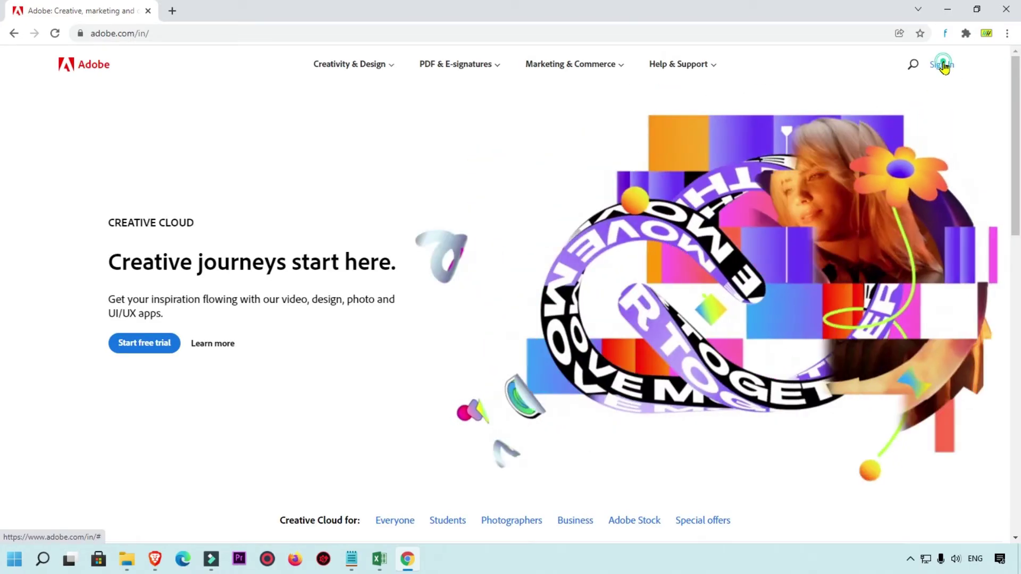
pyautogui.click(941, 66)
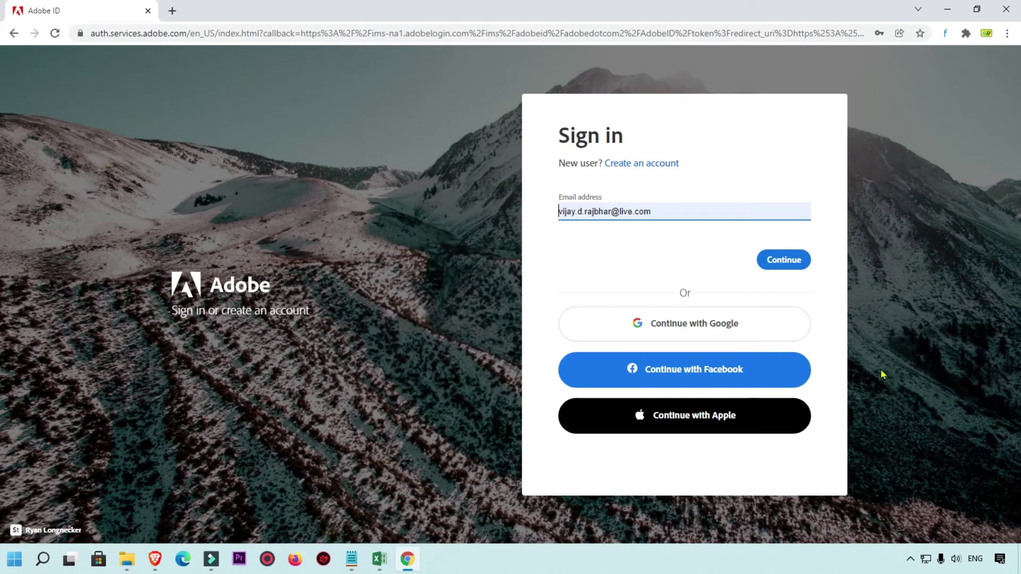
pyautogui.click(782, 263)
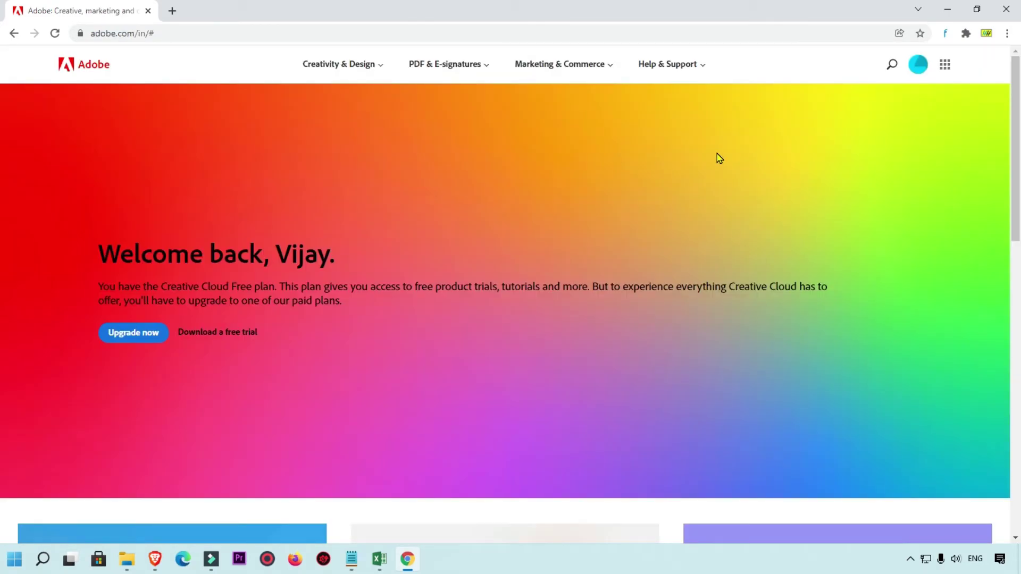
# - Open Document Cloud from the web apps list and open word.txt from Recent files
pyautogui.scroll(-4, 716, 165)
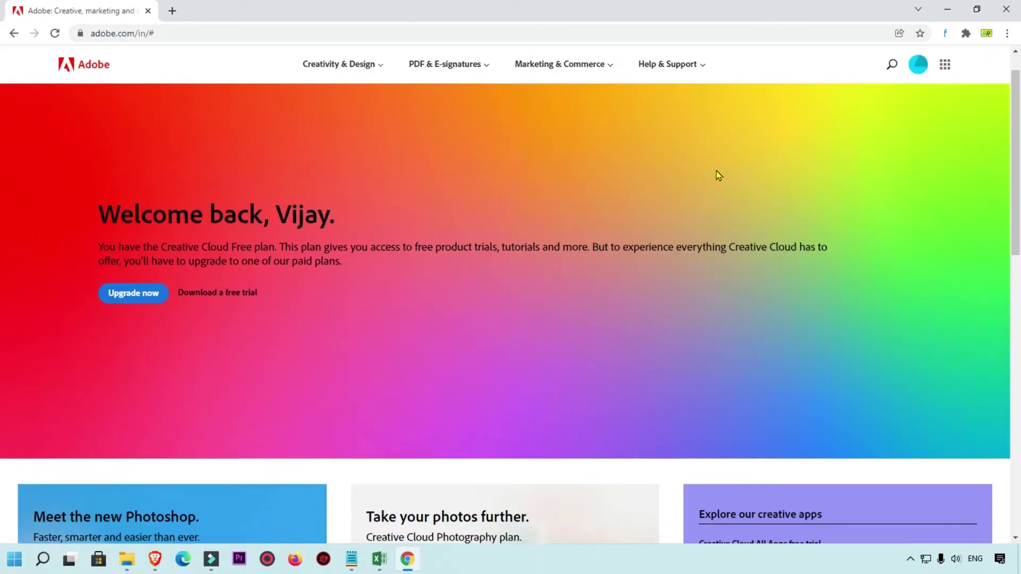
pyautogui.scroll(-2, 715, 176)
pyautogui.scroll(6, 713, 215)
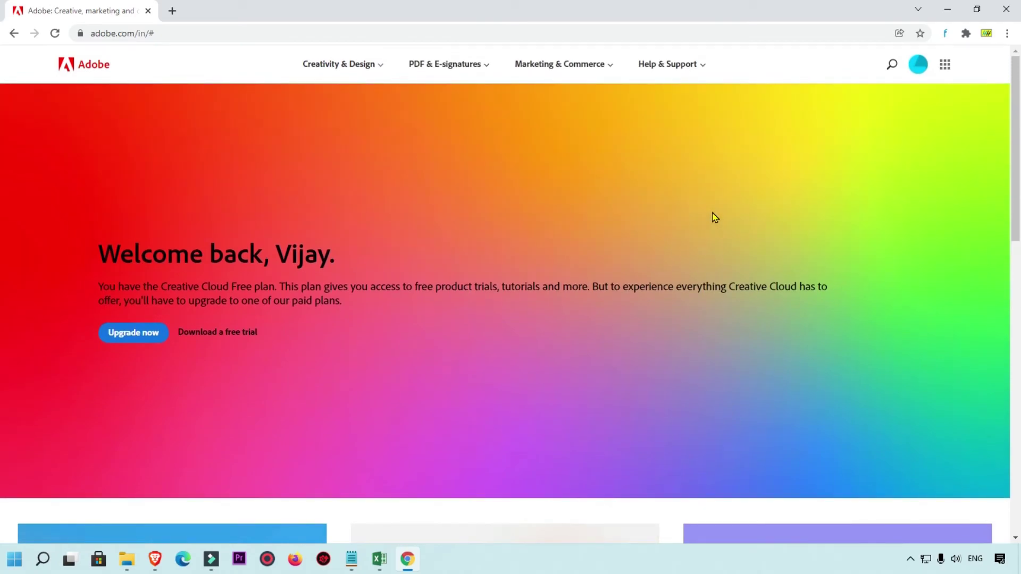
pyautogui.click(947, 65)
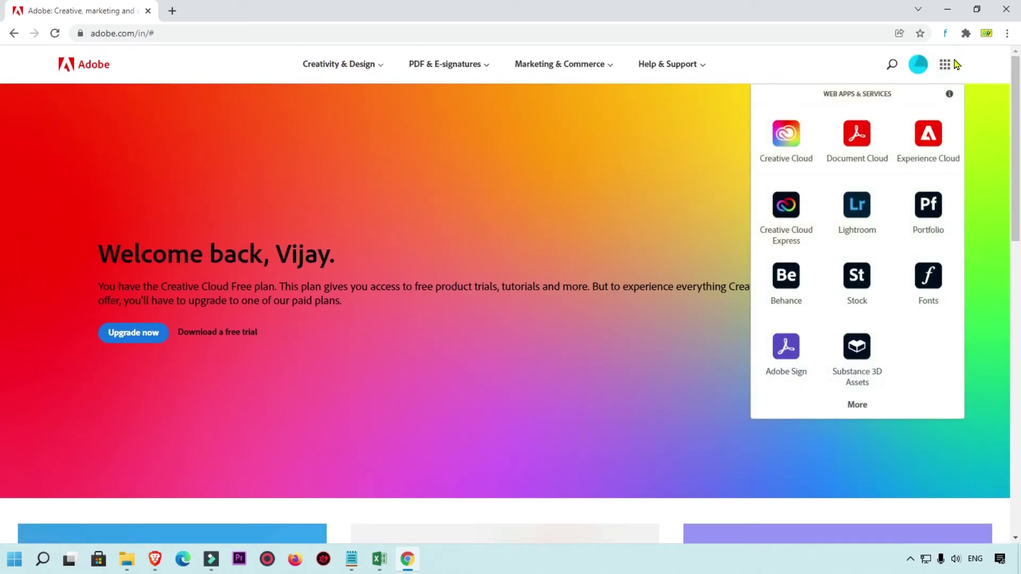
pyautogui.click(857, 142)
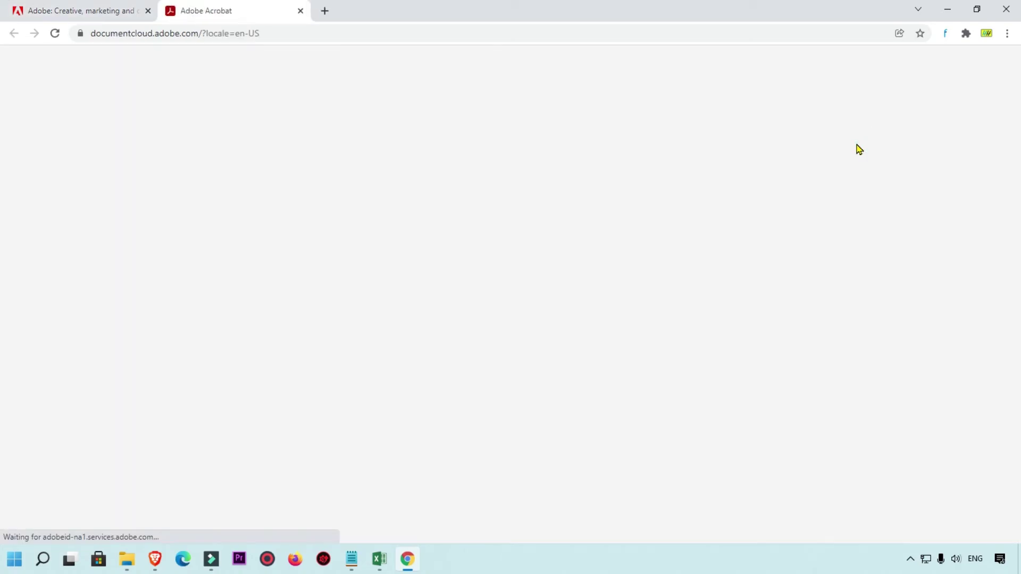
pyautogui.scroll(-3, 475, 223)
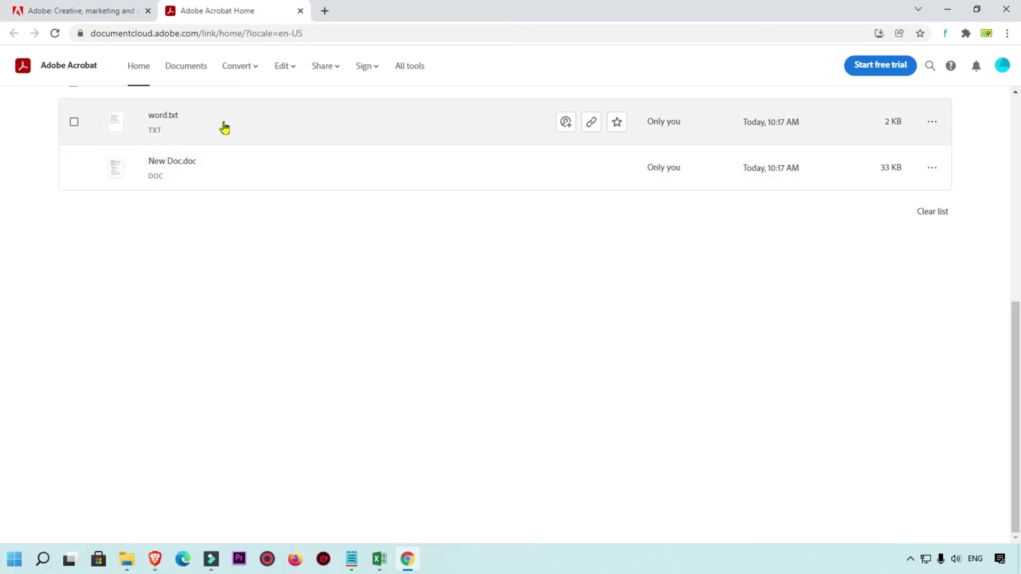
pyautogui.click(237, 133)
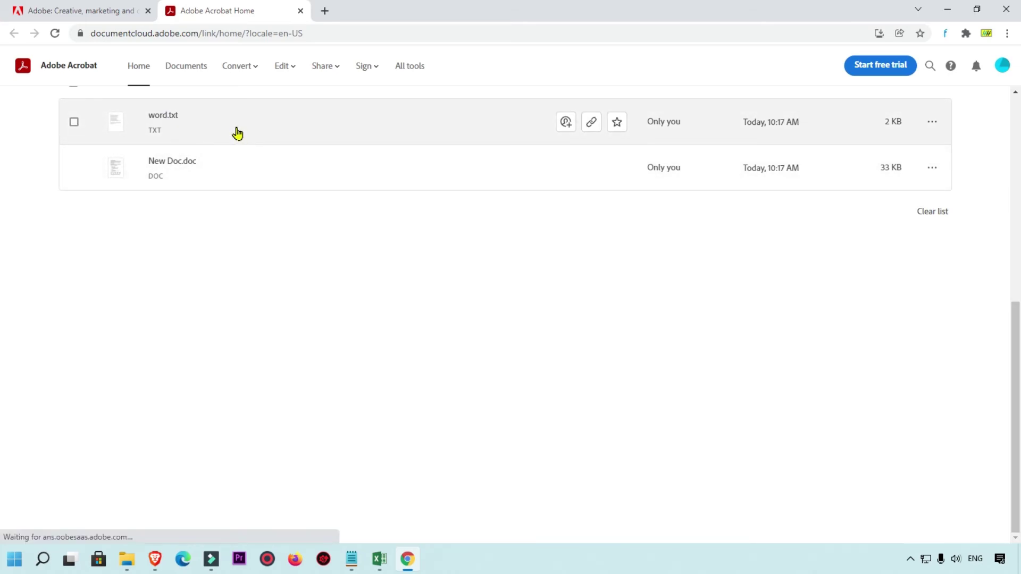